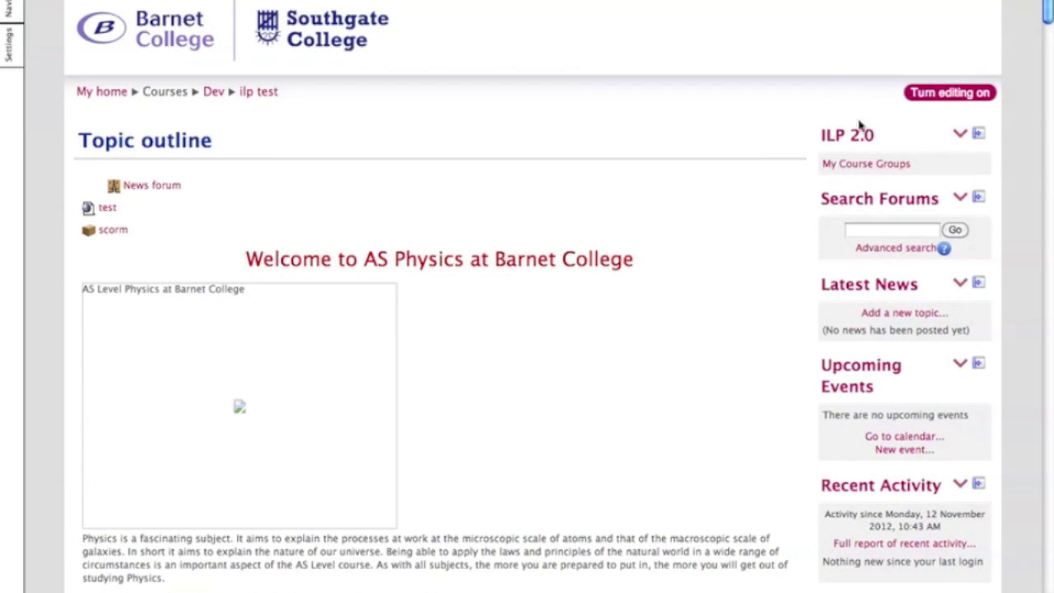
Open the ILP student list for the ilp test course via 'My Course Groups'.
{"action": "left_click", "coordinate": [885, 165]}
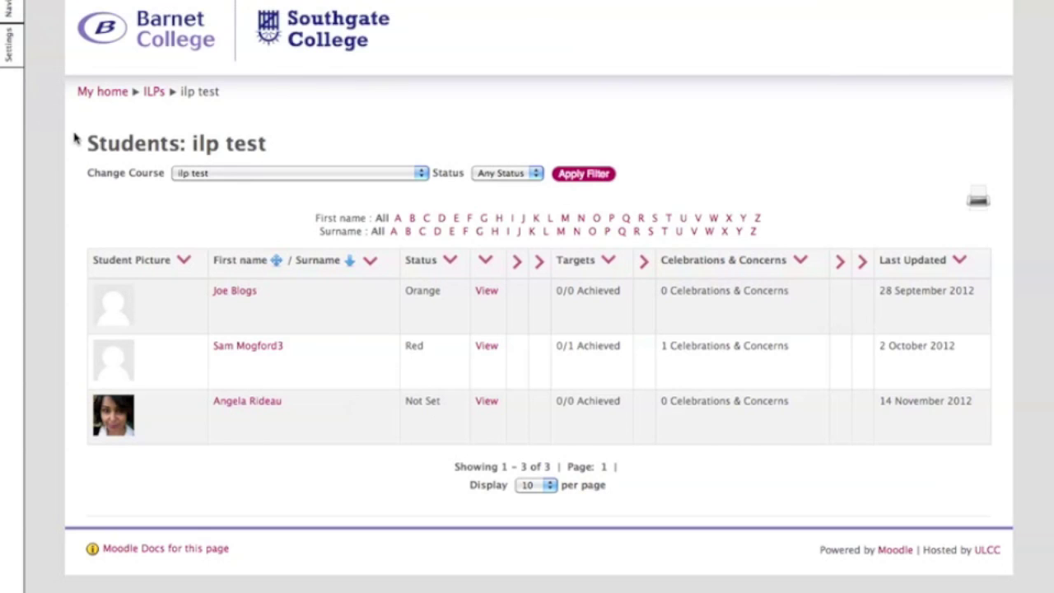
Hide the Student Picture column and sort students by surname in descending order.
{"action": "left_click", "coordinate": [8, 56]}
{"action": "left_click", "coordinate": [184, 262]}
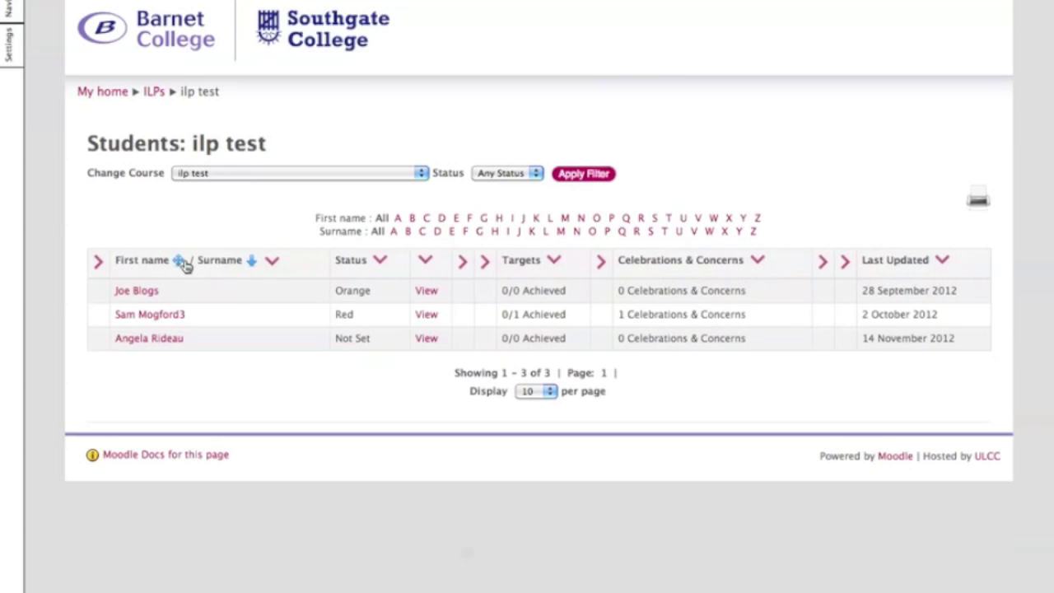
{"action": "left_click", "coordinate": [252, 261]}
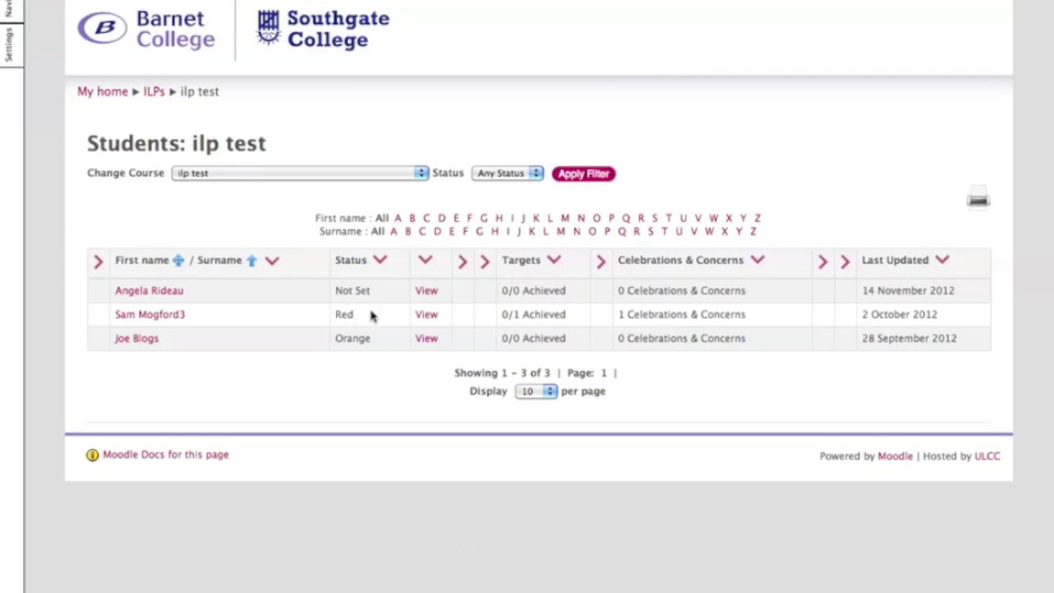
Expand the Student Information, Progress Reviews, Progression and Functional Skills columns.
{"action": "left_click", "coordinate": [464, 262]}
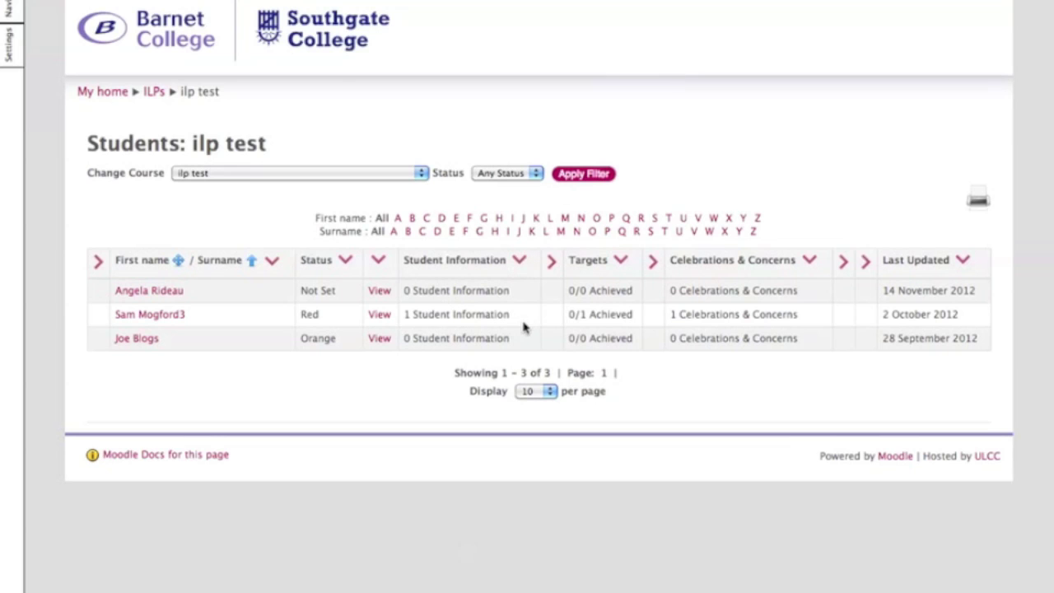
{"action": "left_click", "coordinate": [551, 262]}
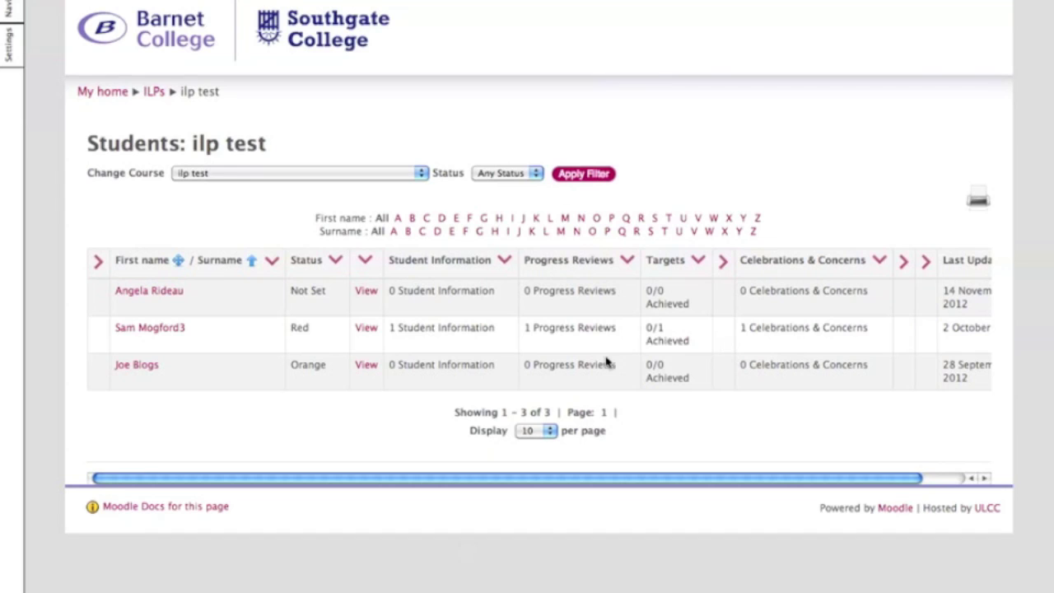
{"action": "left_click", "coordinate": [722, 262]}
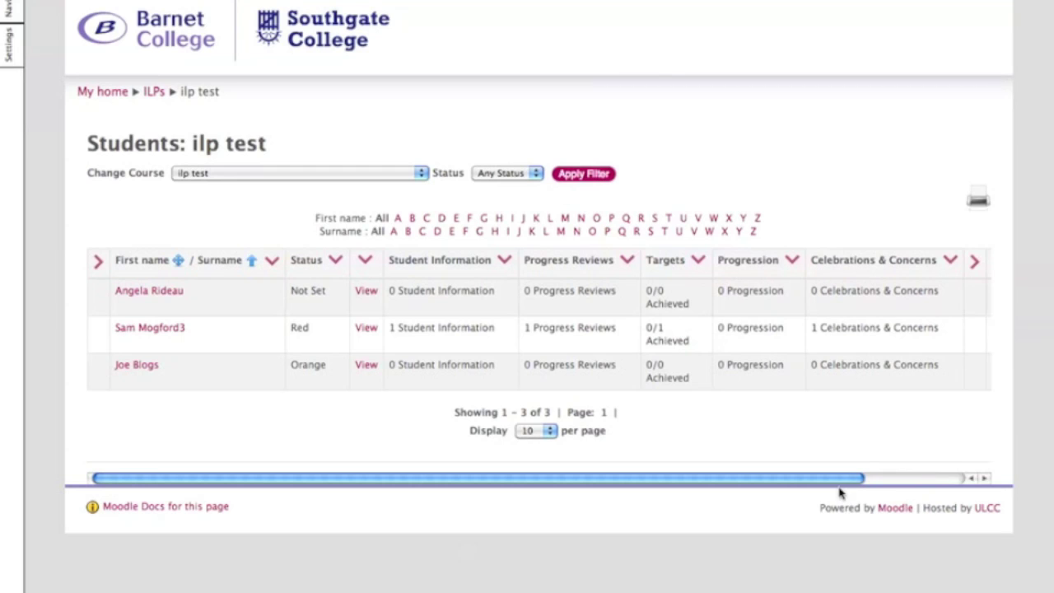
{"action": "left_click", "coordinate": [911, 478]}
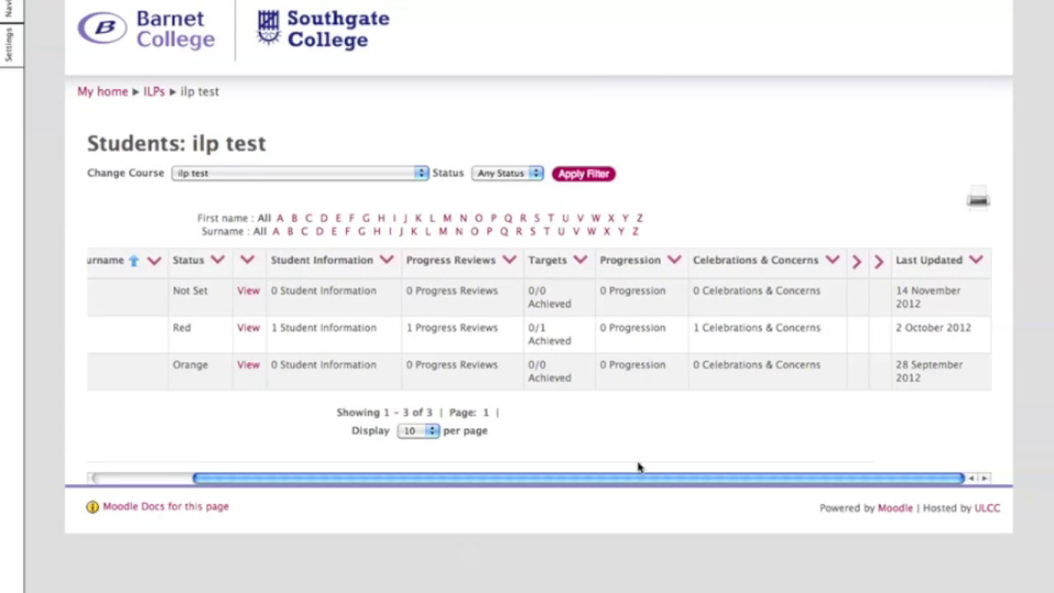
{"action": "left_click", "coordinate": [857, 261]}
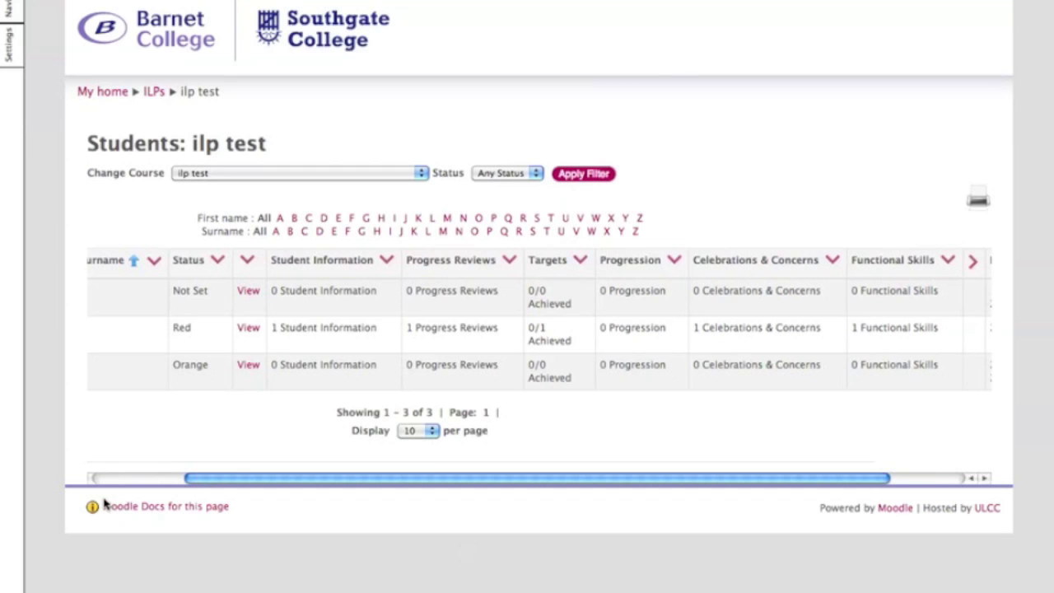
{"action": "left_click", "coordinate": [127, 480]}
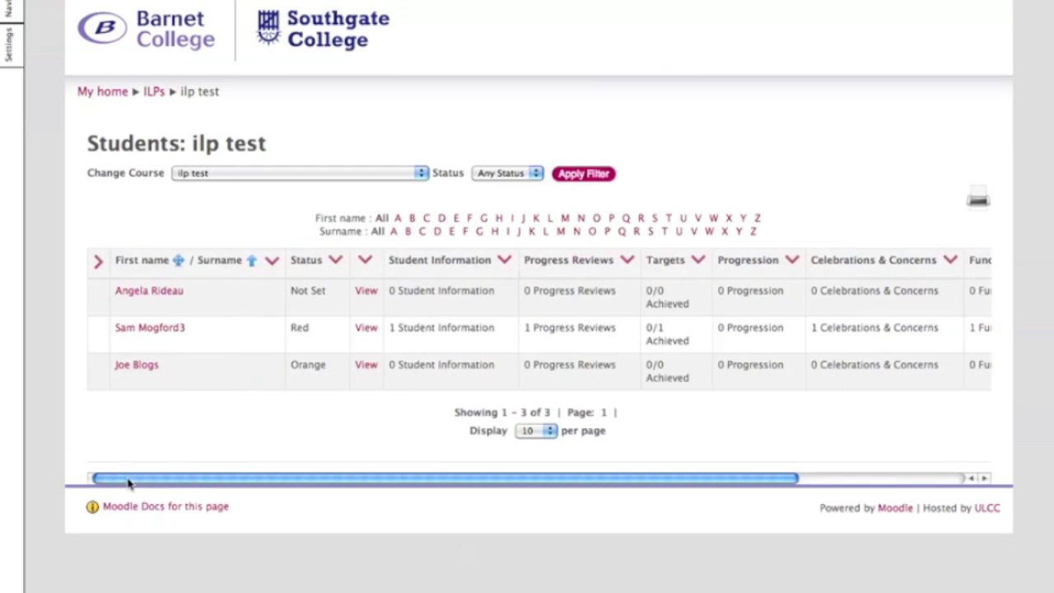
Open the Red-status student's ILP dashboard and start editing their status.
{"action": "left_click", "coordinate": [366, 328]}
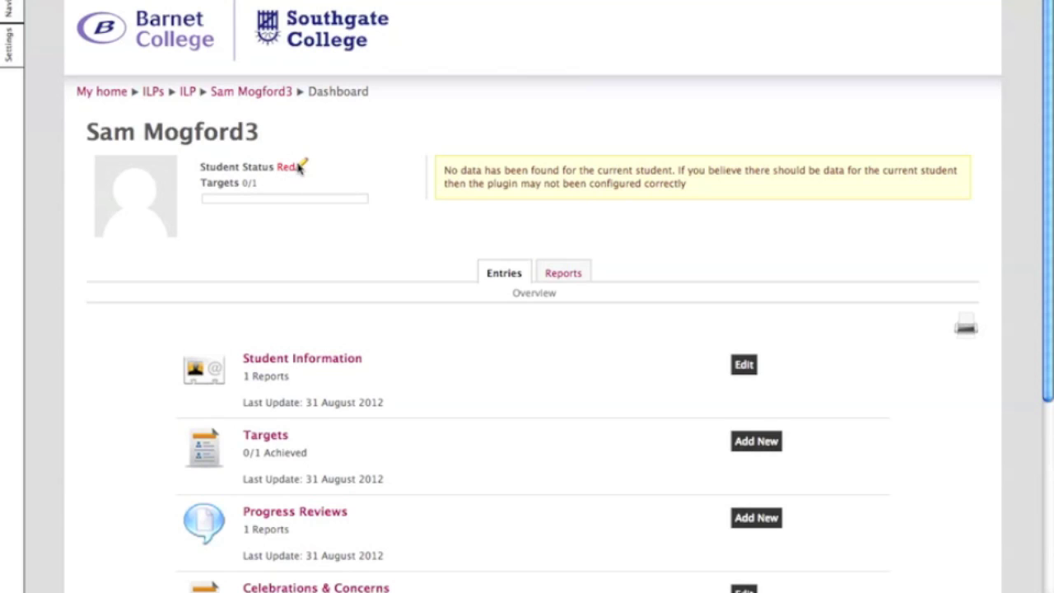
{"action": "left_click", "coordinate": [302, 167]}
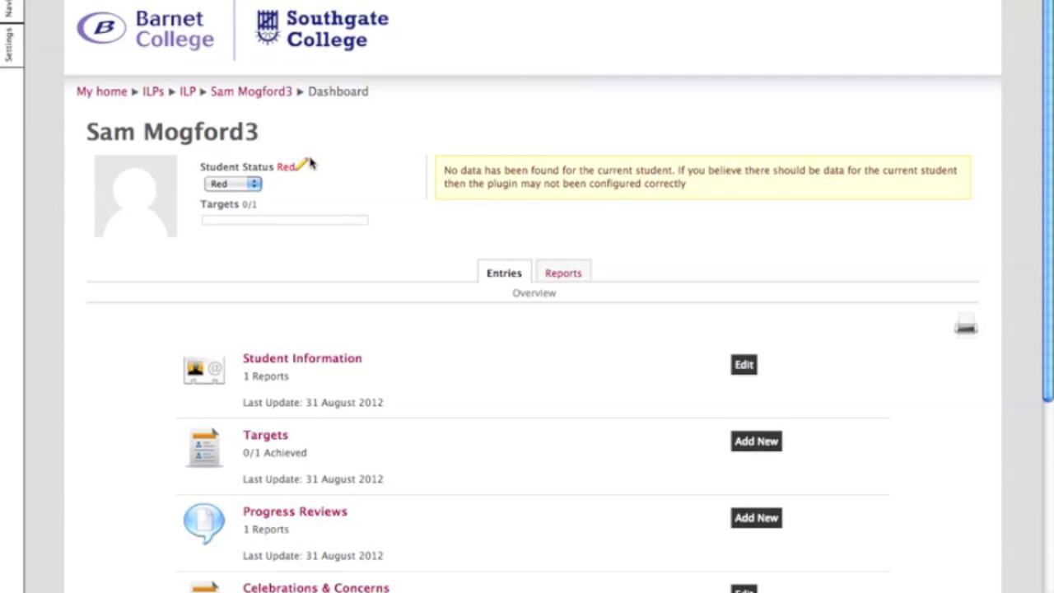
Open the status dropdown and close it, leaving the student's status at Red.
{"action": "left_click", "coordinate": [256, 186]}
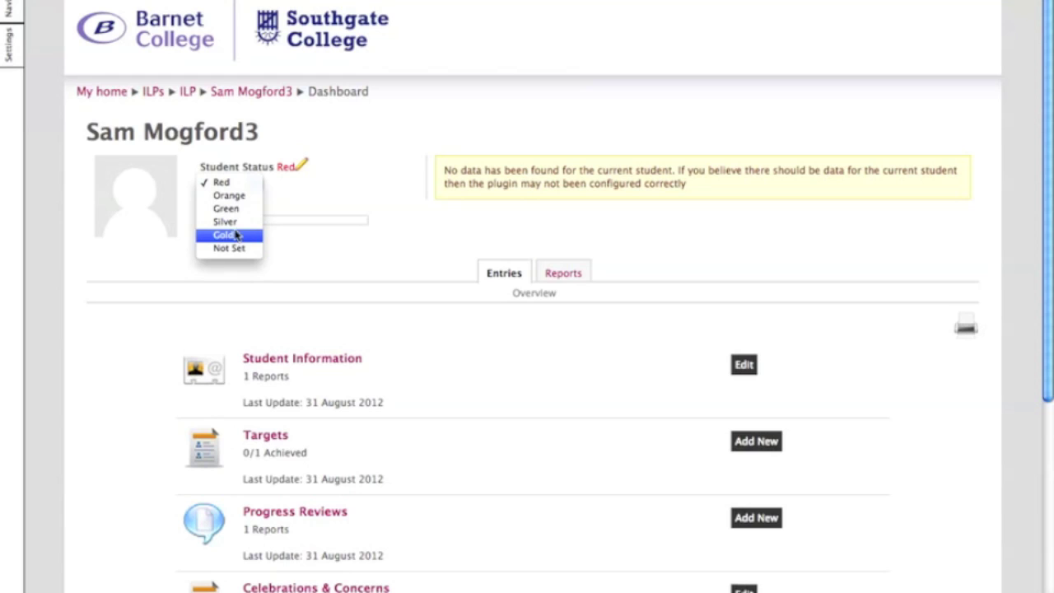
{"action": "left_click", "coordinate": [394, 170]}
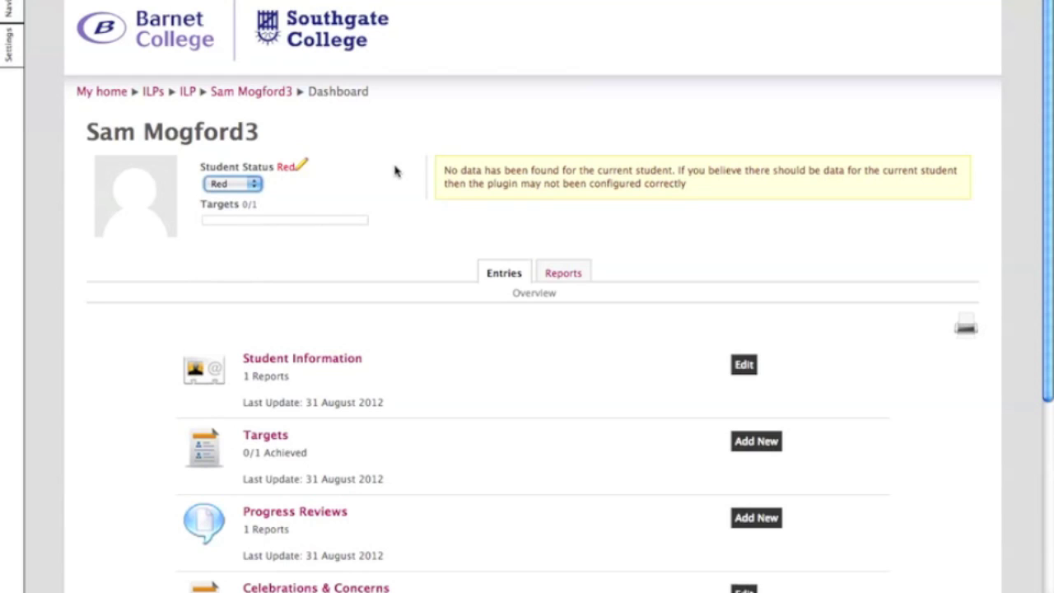
Scroll down the dashboard to the entries overview and open Student Information for editing.
{"action": "scroll", "coordinate": [527, 330], "scroll_direction": "down", "scroll_amount": 3}
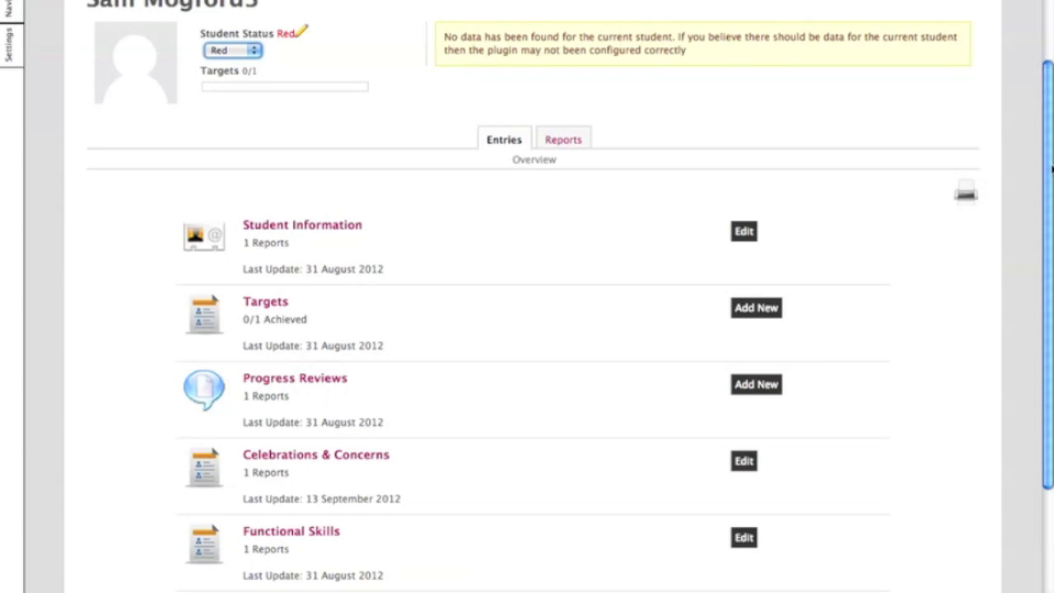
{"action": "scroll", "coordinate": [1051, 169], "scroll_direction": "down", "scroll_amount": 3}
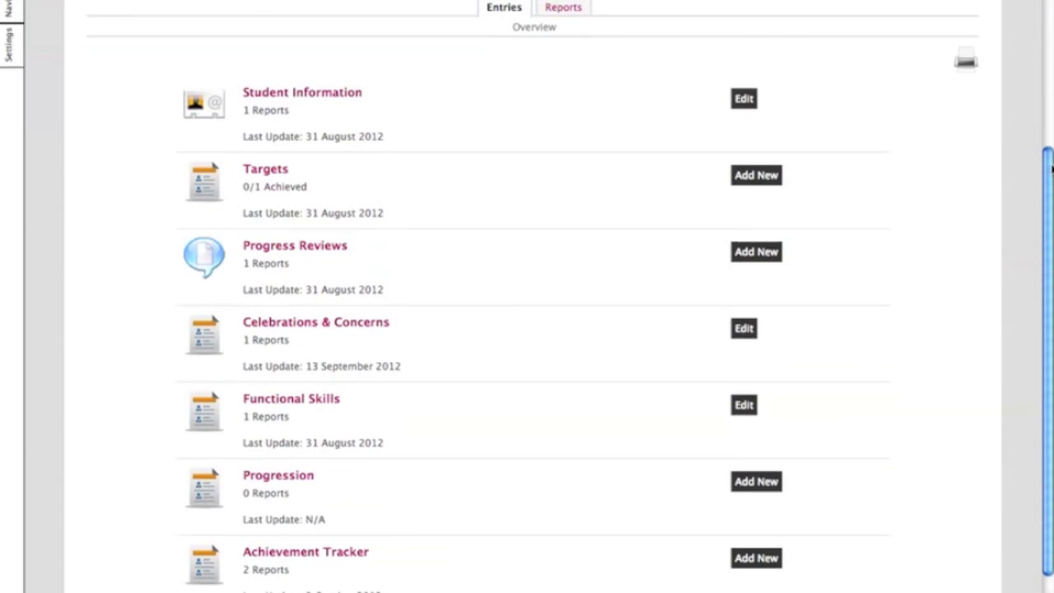
{"action": "right_click", "coordinate": [1050, 169]}
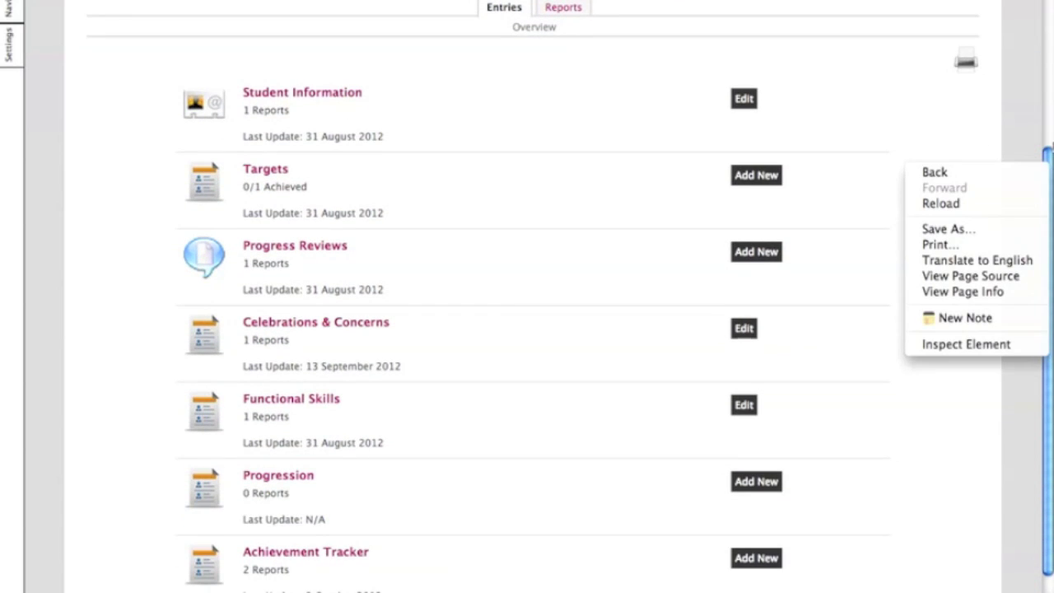
{"action": "left_click", "coordinate": [1051, 160]}
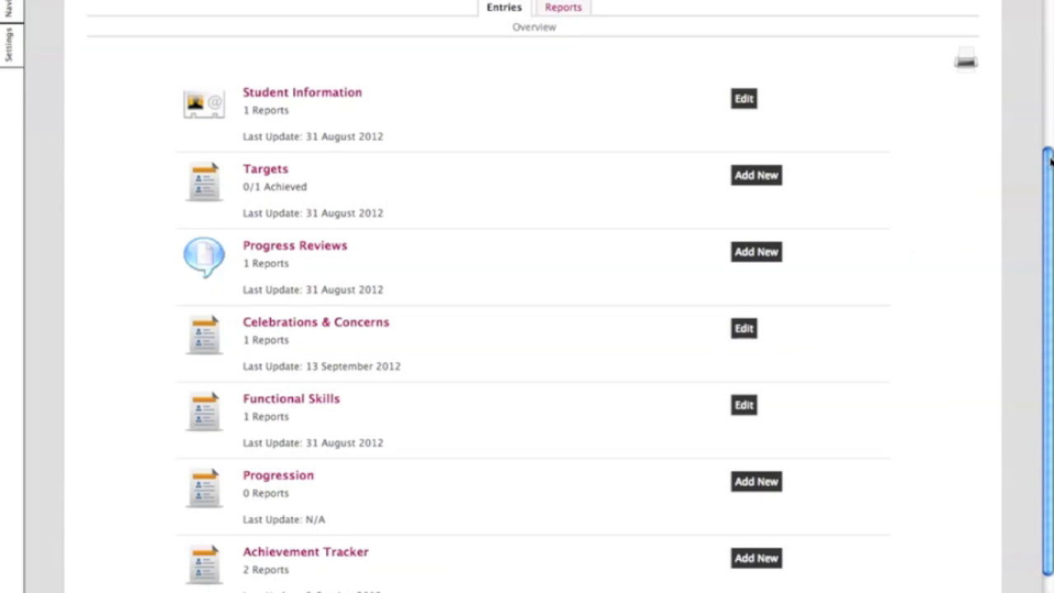
{"action": "scroll", "coordinate": [1051, 160], "scroll_direction": "down", "scroll_amount": 1}
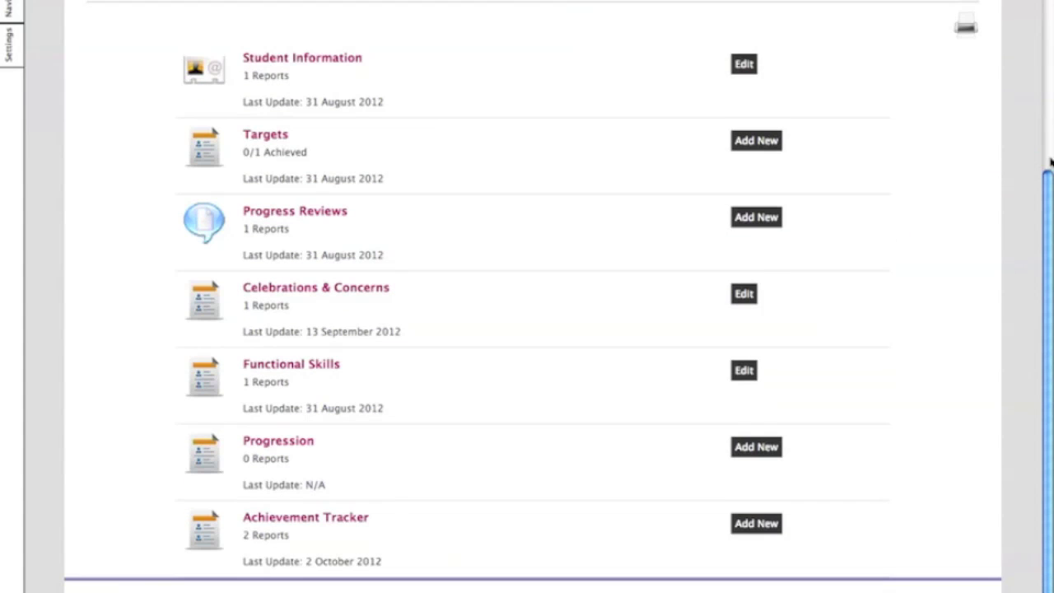
{"action": "left_click", "coordinate": [743, 65]}
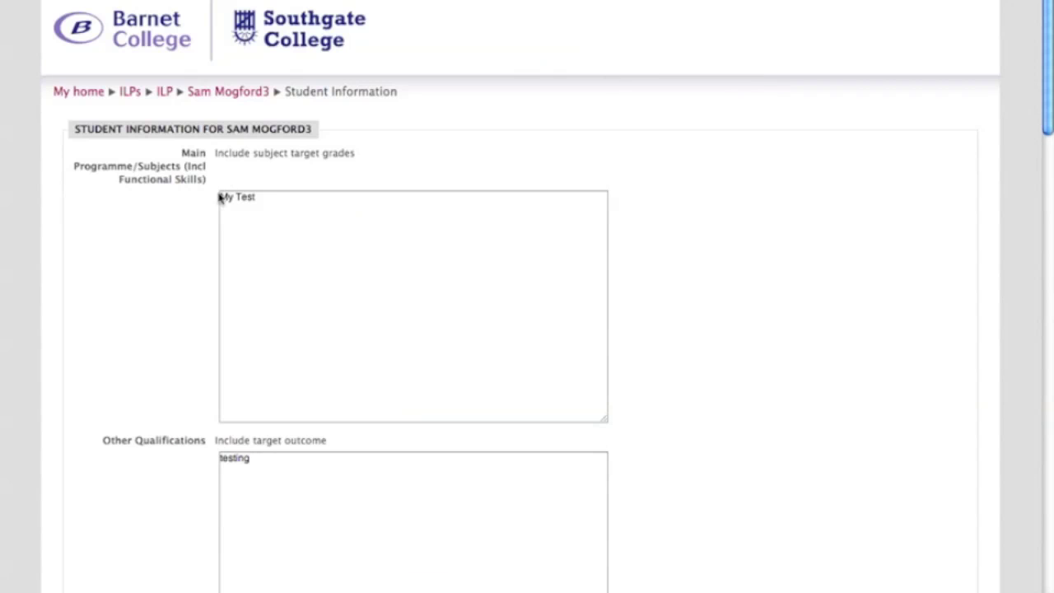
Replace Main Programme with 'business level 3 diploma' and 'including Functional Skills Maths' on two lines.
{"action": "left_click", "coordinate": [276, 201]}
{"action": "key", "text": "BackSpace"}
{"action": "key", "text": "BackSpace"}
{"action": "key", "text": "BackSpace"}
{"action": "key", "text": "BackSpace"}
{"action": "key", "text": "BackSpace"}
{"action": "key", "text": "BackSpace"}
{"action": "key", "text": "BackSpace"}
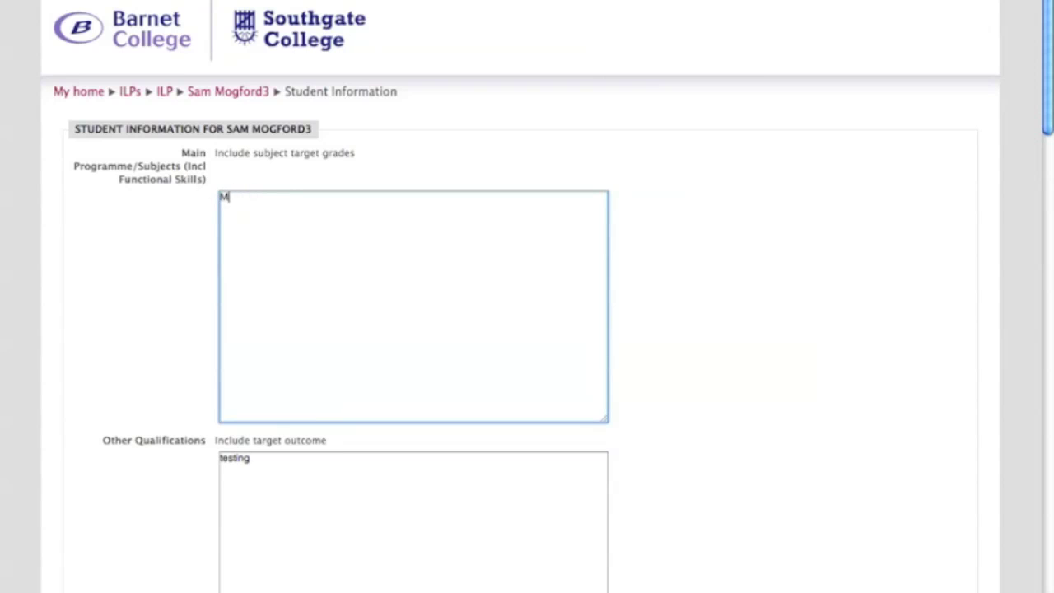
{"action": "type", "text": "b"}
{"action": "type", "text": "bu"}
{"action": "type", "text": "sine"}
{"action": "key", "text": "BackSpace"}
{"action": "key", "text": "BackSpace"}
{"action": "key", "text": "BackSpace"}
{"action": "type", "text": "iness level 3 diploma"}
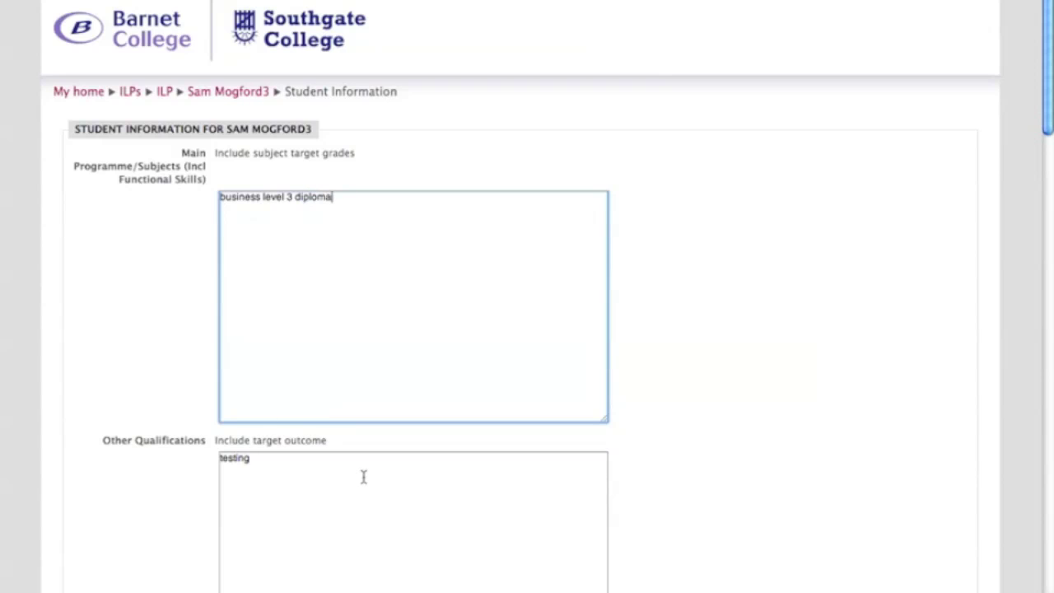
{"action": "key", "text": "Return"}
{"action": "type", "text": "including Functional Skill"}
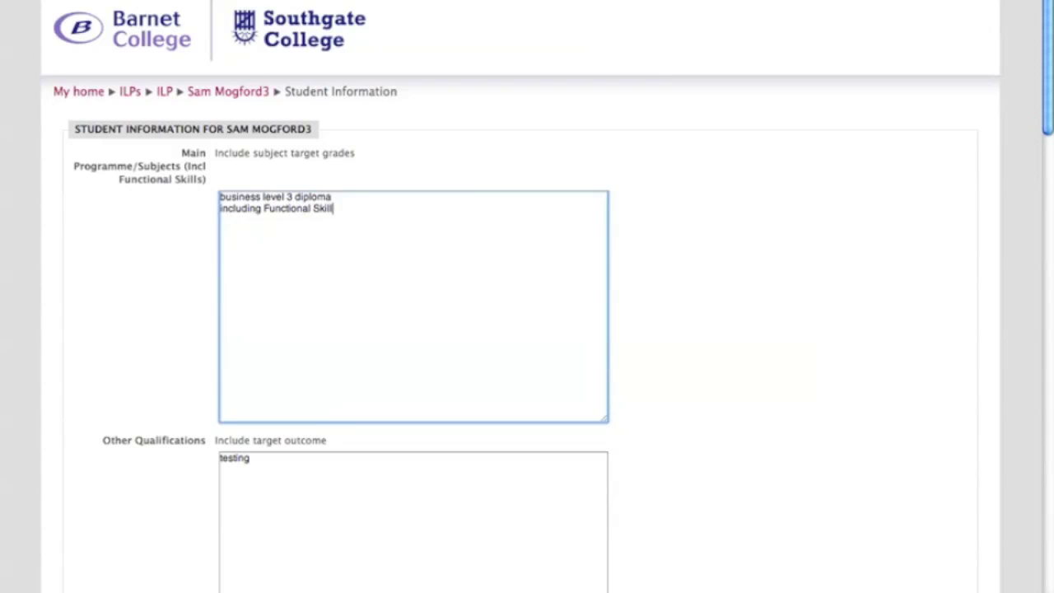
{"action": "type", "text": "s Maths"}
{"action": "right_click", "coordinate": [907, 1]}
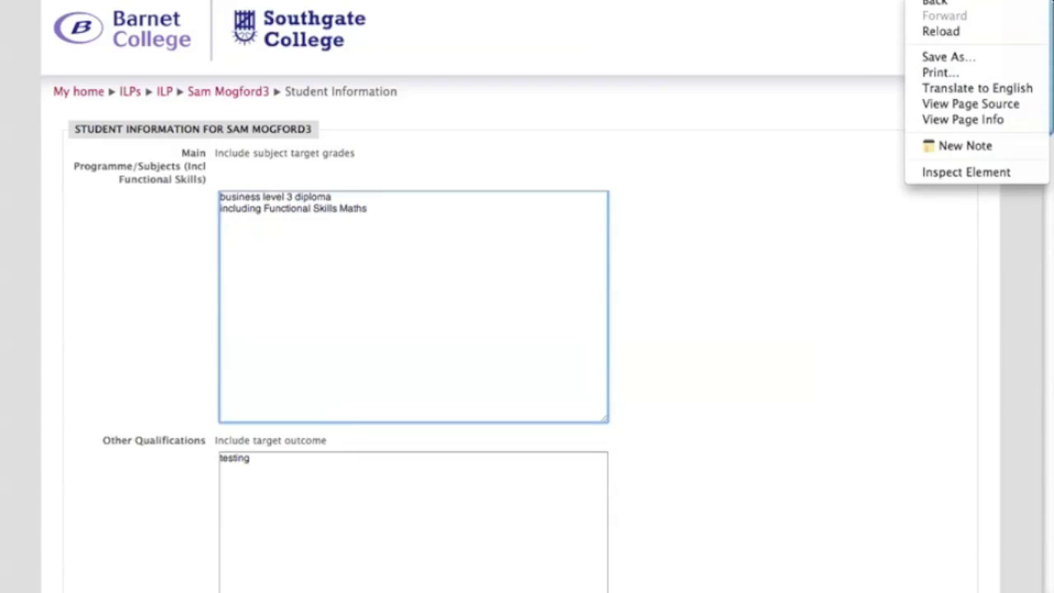
{"action": "key", "text": "Escape"}
{"action": "scroll", "coordinate": [1050, 4], "scroll_direction": "down", "scroll_amount": 6}
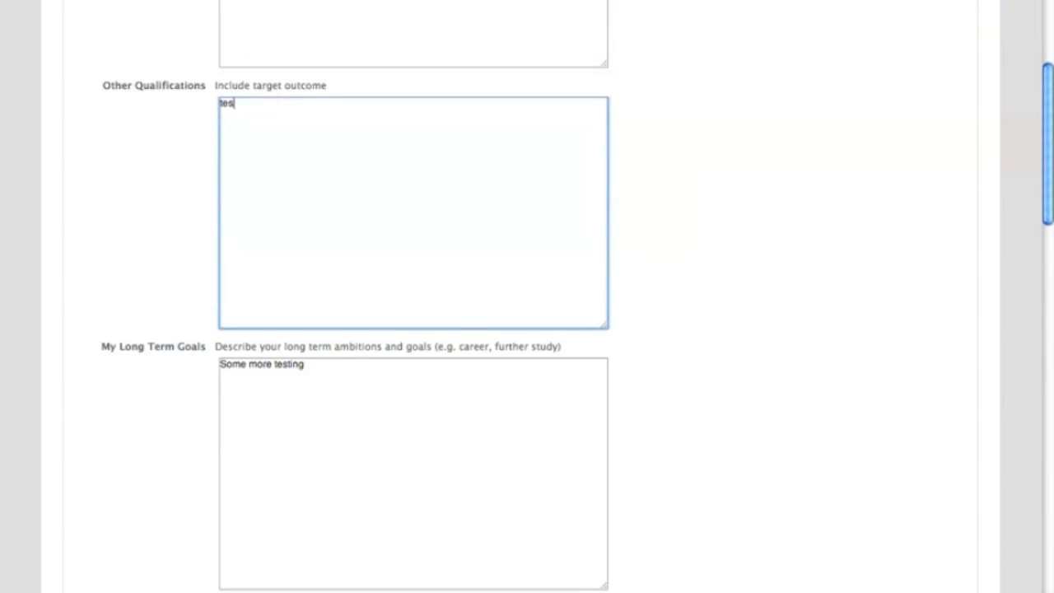
Enter 'A level Media Studies' as the Other Qualifications entry.
{"action": "type", "text": "A level Media Studies"}
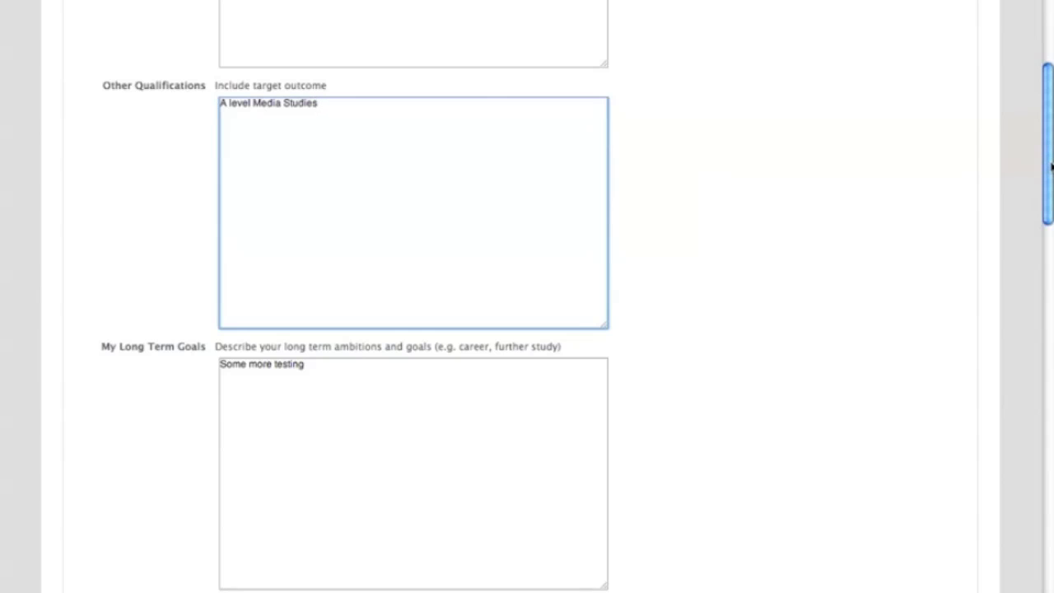
{"action": "scroll", "coordinate": [838, 195], "scroll_direction": "down", "scroll_amount": 4}
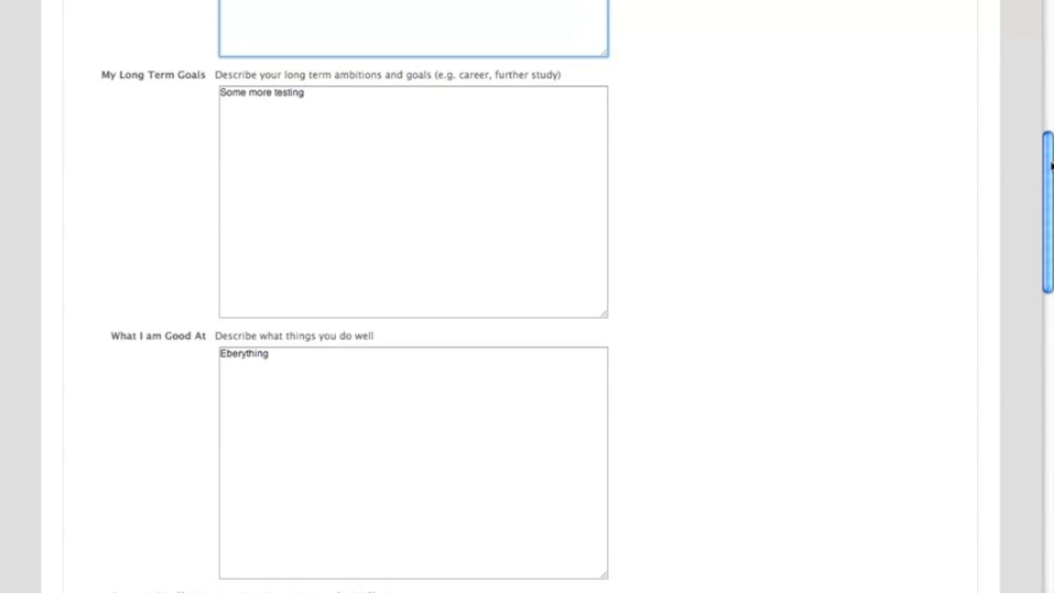
Replace 'Some more testing' in Long Term Goals with 'I would like to work in media and hopefully own a busines sin media'.
{"action": "left_click_drag", "start_coordinate": [333, 100], "coordinate": [213, 99]}
{"action": "key", "text": "BackSpace"}
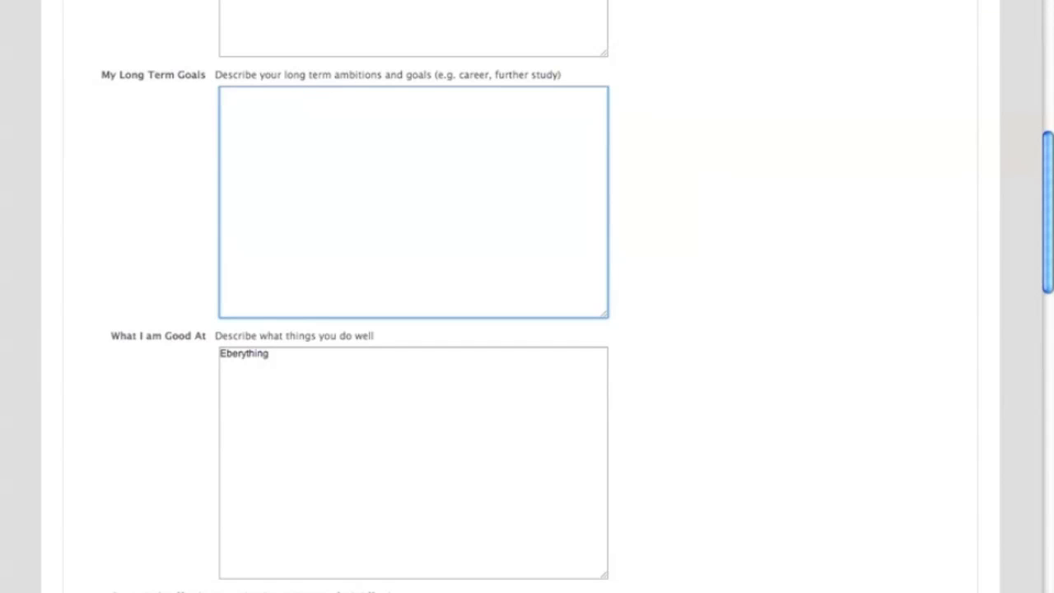
{"action": "type", "text": "I would like to work in m"}
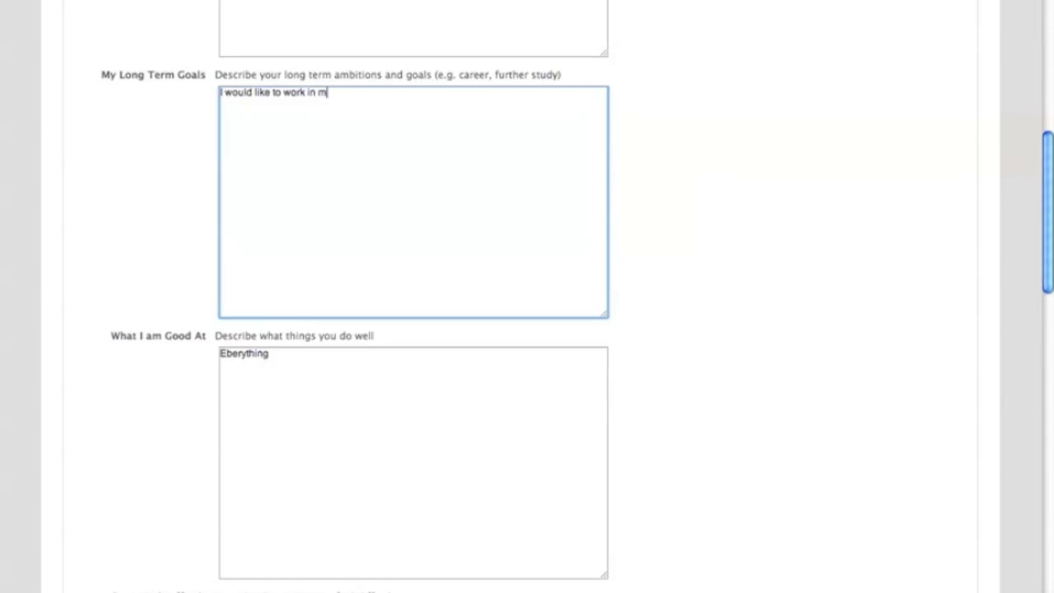
{"action": "type", "text": "edi and"}
{"action": "key", "text": "BackSpace"}
{"action": "key", "text": "BackSpace"}
{"action": "key", "text": "BackSpace"}
{"action": "key", "text": "BackSpace"}
{"action": "key", "text": "BackSpace"}
{"action": "key", "text": "BackSpace"}
{"action": "type", "text": "ia and hopefully own a busine"}
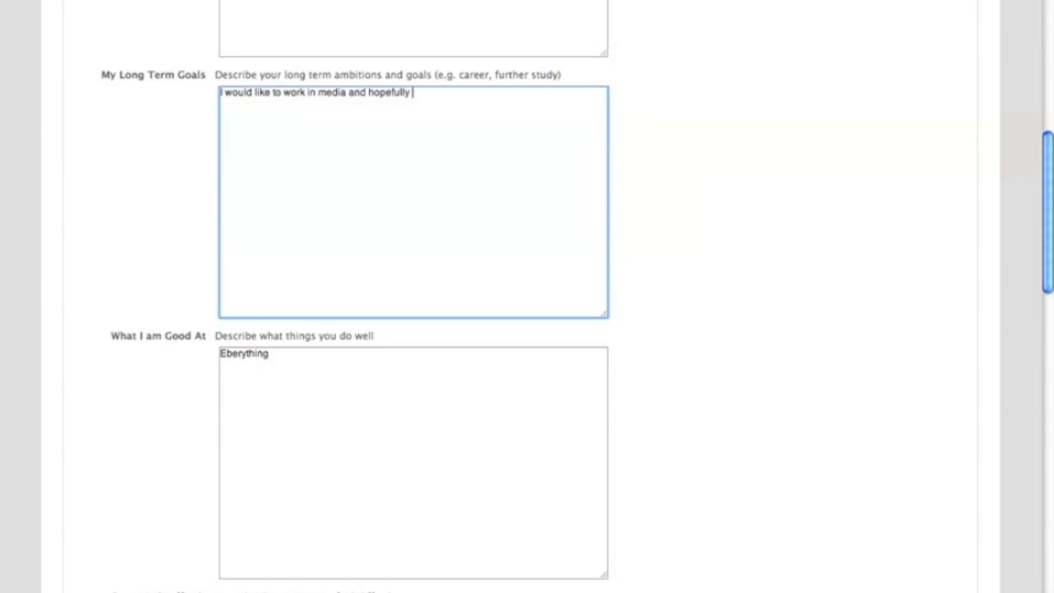
{"action": "type", "text": "s sin media"}
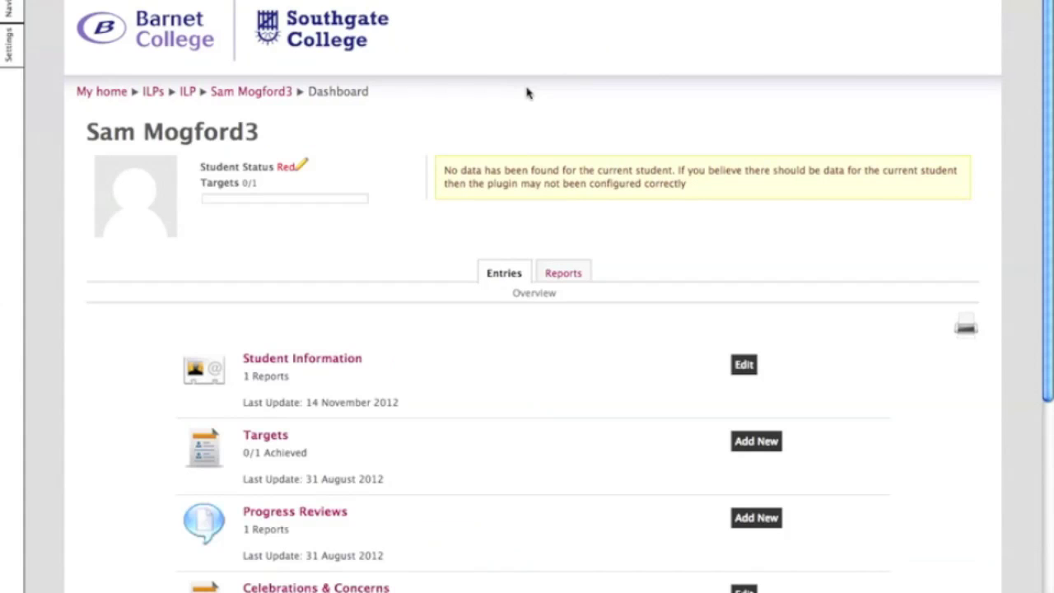
Check the saved Student Information on the dashboard, then return to the ilp test student list.
{"action": "scroll", "coordinate": [533, 330], "scroll_direction": "down", "scroll_amount": 5}
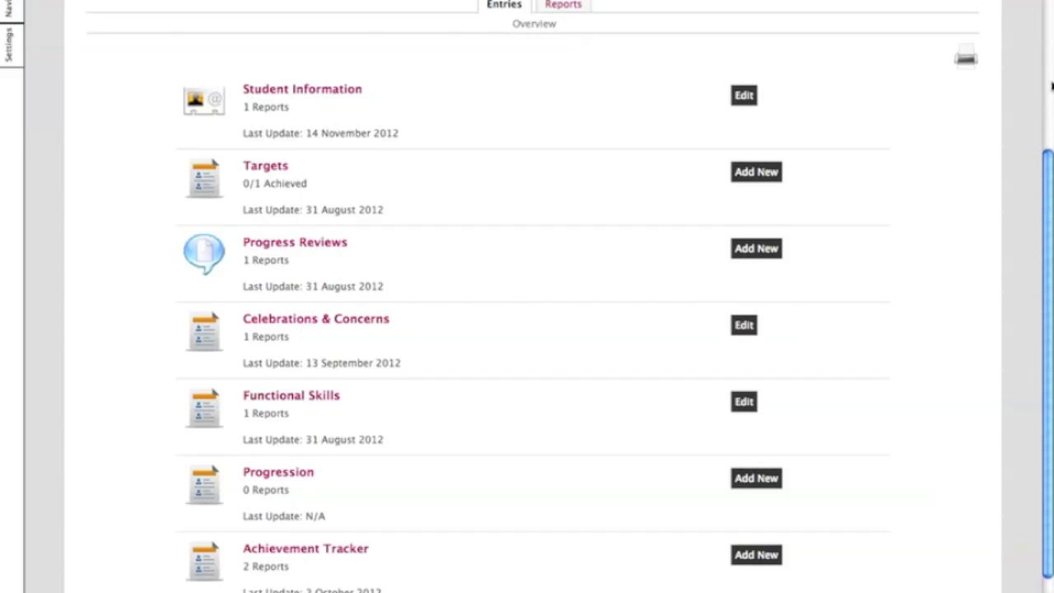
{"action": "scroll", "coordinate": [1051, 86], "scroll_direction": "up", "scroll_amount": 5}
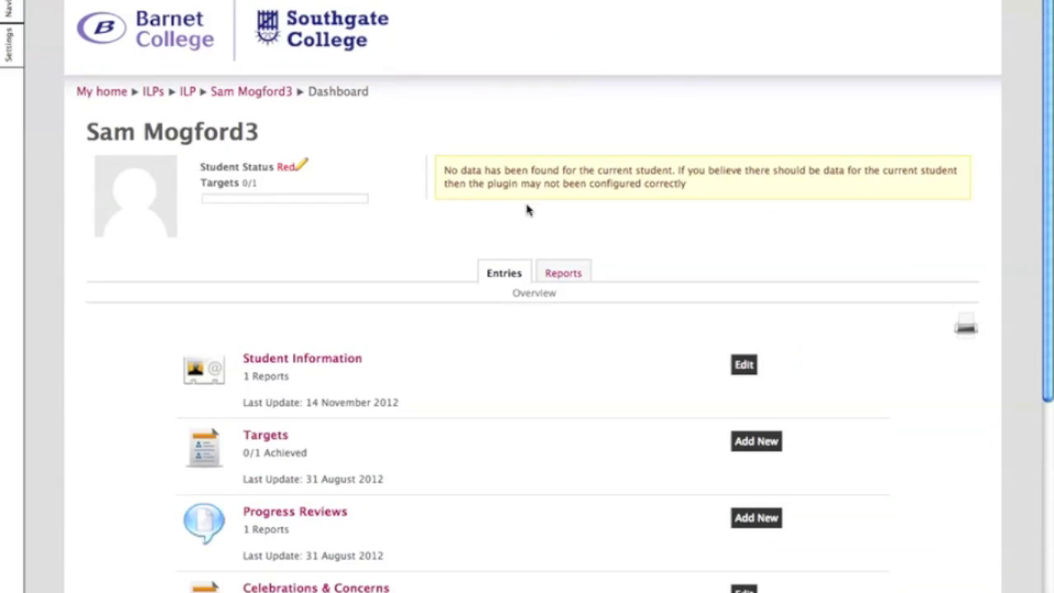
{"action": "left_click", "coordinate": [189, 93]}
{"action": "left_click", "coordinate": [153, 92]}
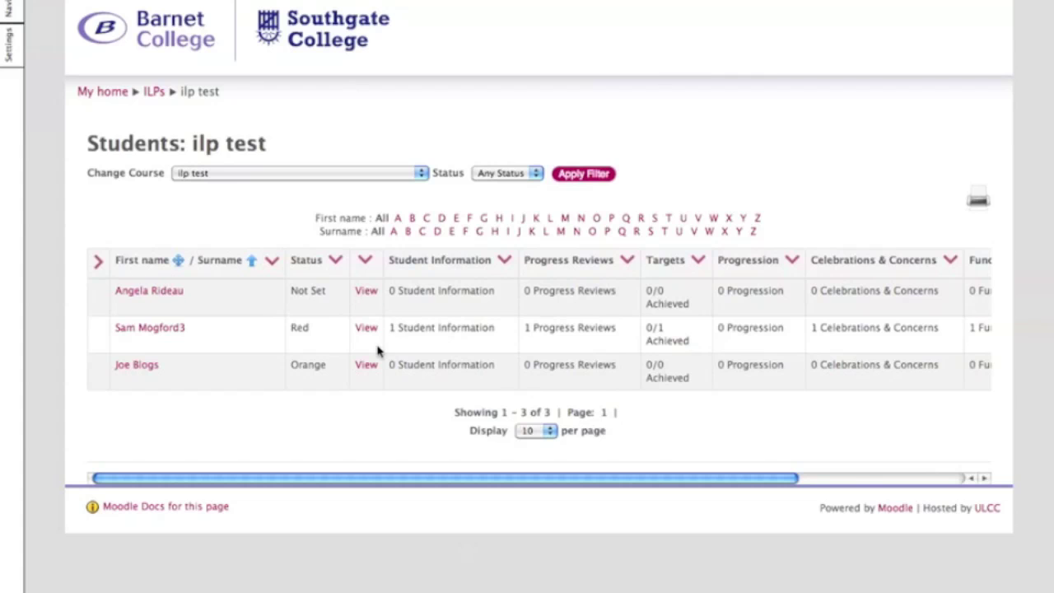
Scroll the ilp test student table right to reveal Functional Skills (1) and Last Updated (14 November 2012).
{"action": "left_click", "coordinate": [949, 481]}
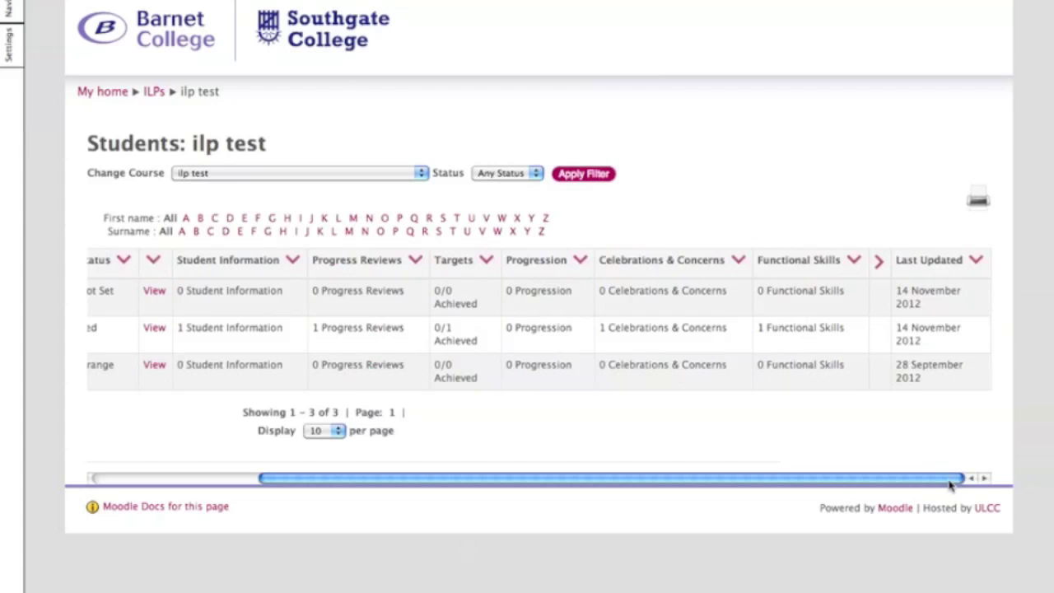